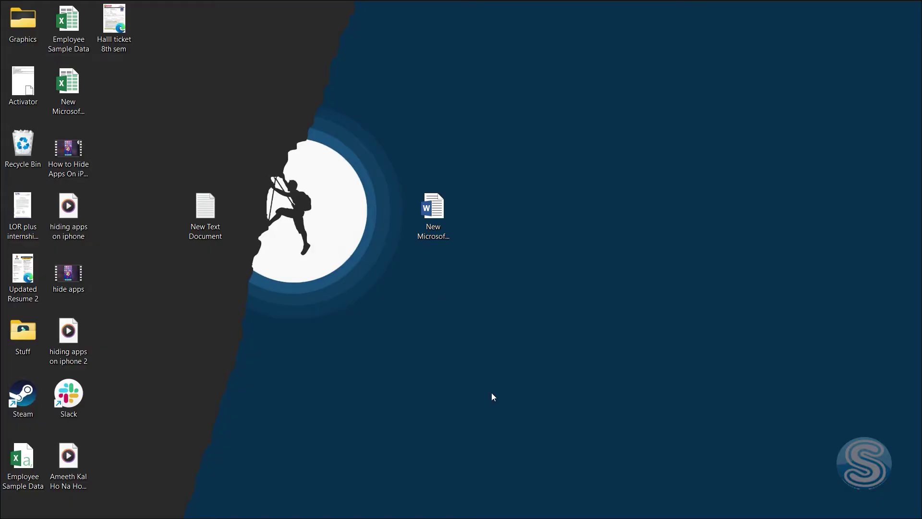
- Open Settings, maximize it, and go to Apps > Installed apps
key("super+i")
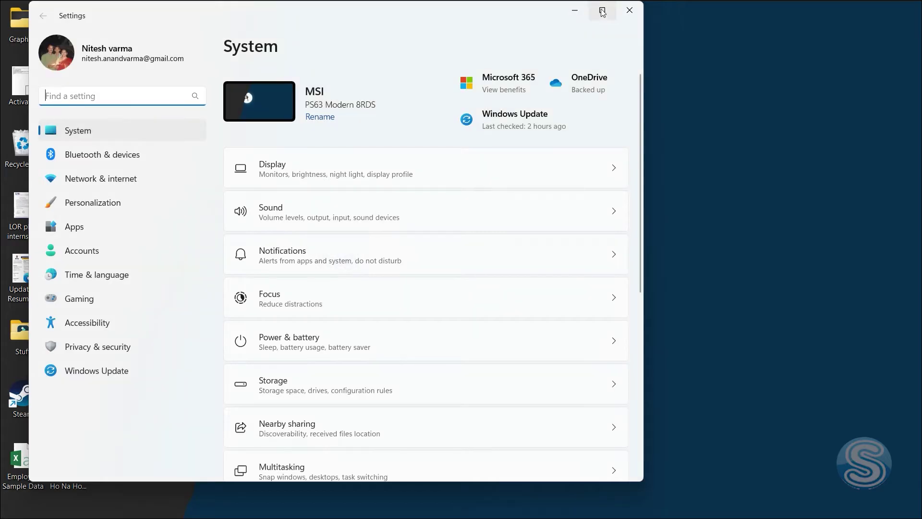
left_click(603, 11)
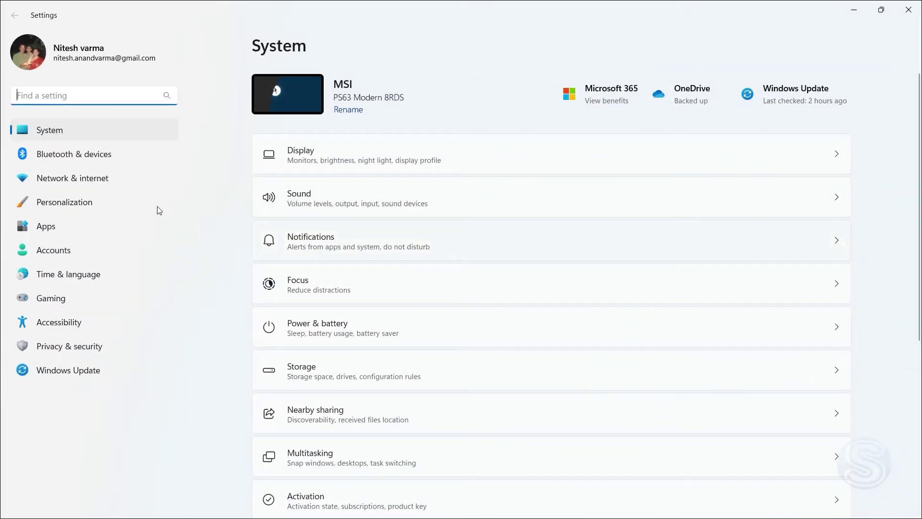
left_click(65, 233)
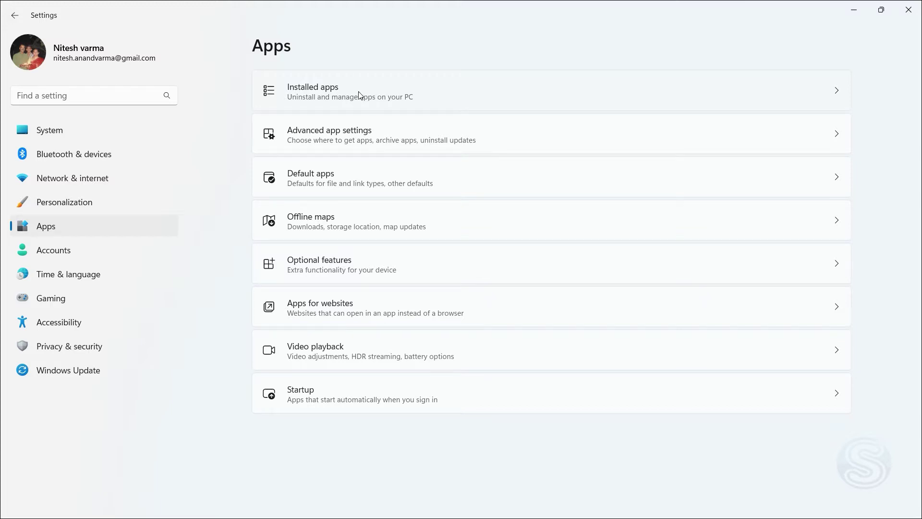
left_click(359, 94)
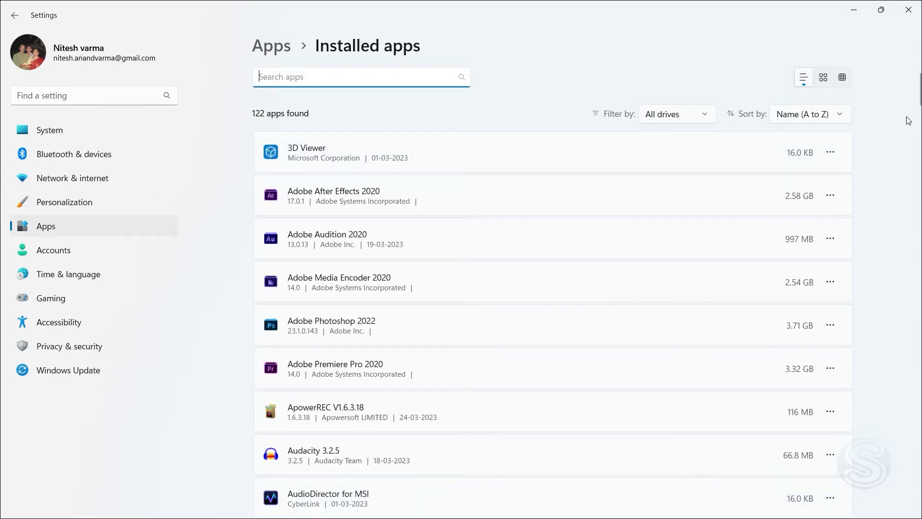
- Browse the installed apps list and bring up the options menu for 3D Viewer
left_click(832, 154)
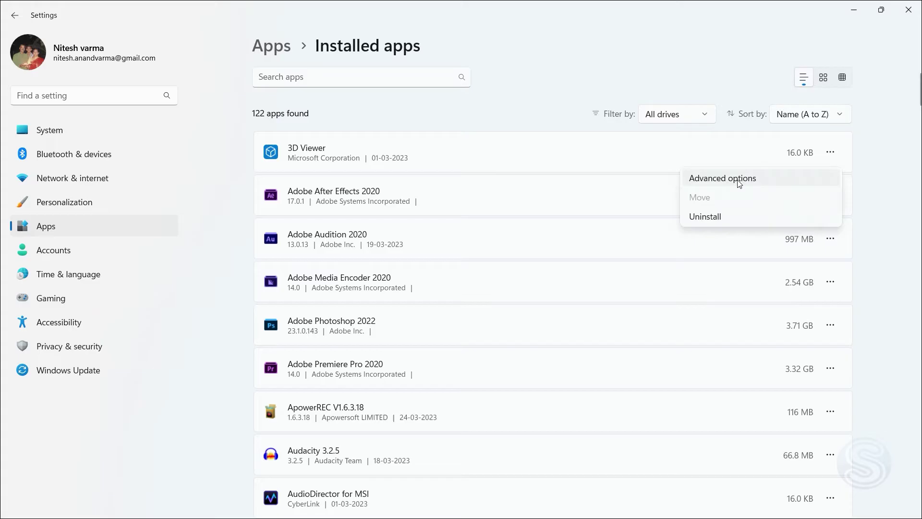
left_click(873, 148)
scroll(348, 275, "down", 5)
scroll(349, 274, "down", 4)
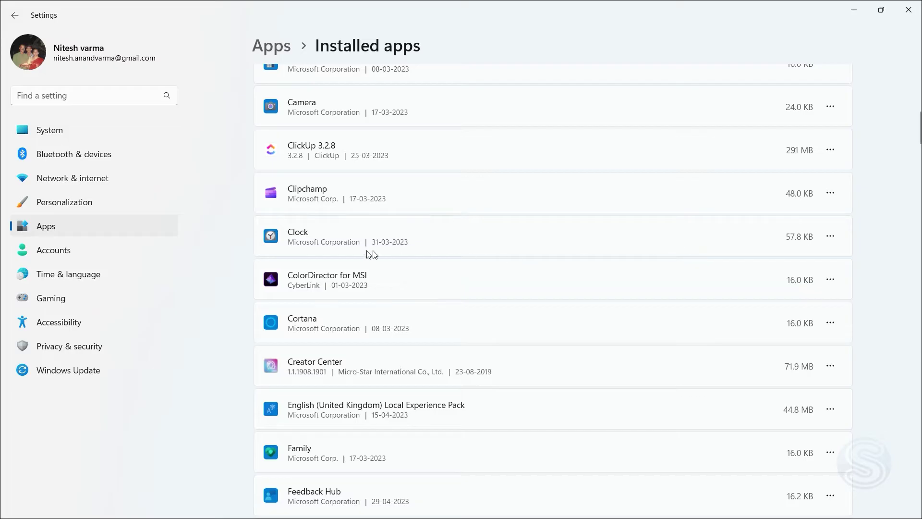
scroll(567, 258, "down", 6)
scroll(473, 265, "down", 3)
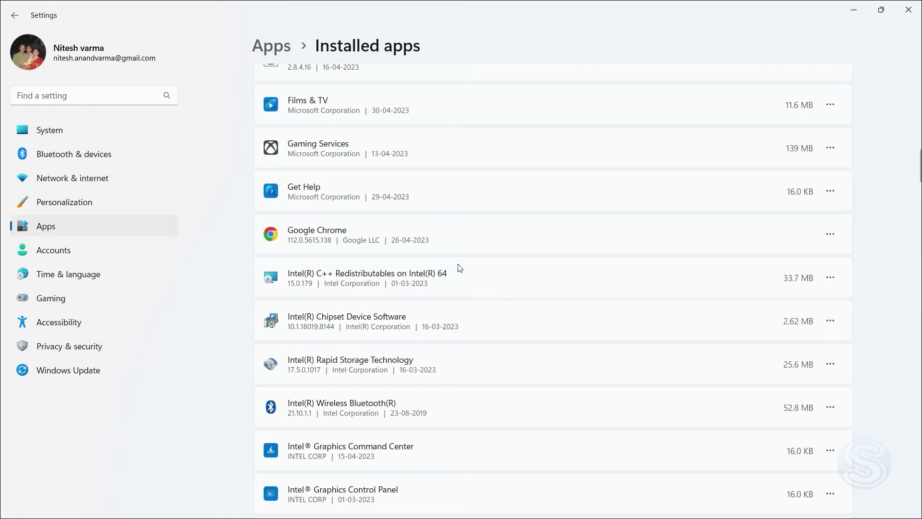
left_click(828, 279)
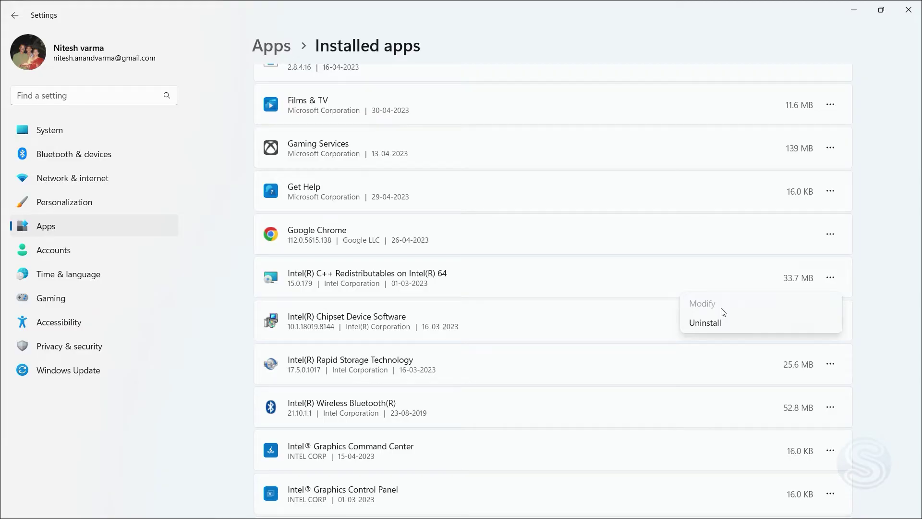
left_click(892, 253)
scroll(536, 286, "up", 3)
scroll(537, 286, "up", 15)
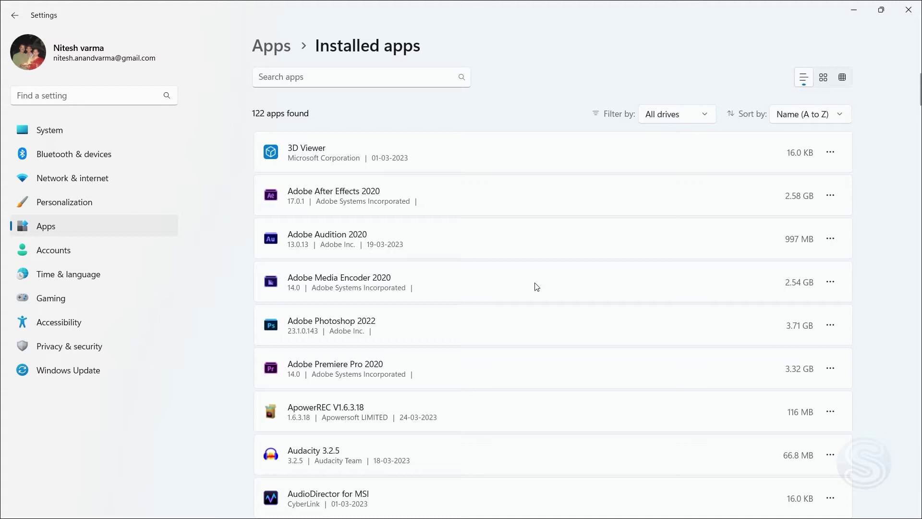
left_click(832, 154)
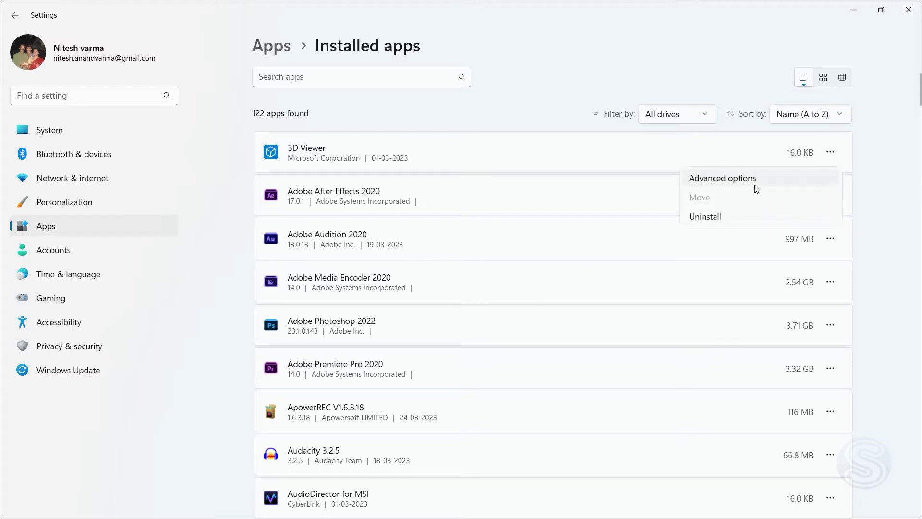
- In 3D Viewer's advanced options, set 'Let this app run in background' to Never
left_click(693, 179)
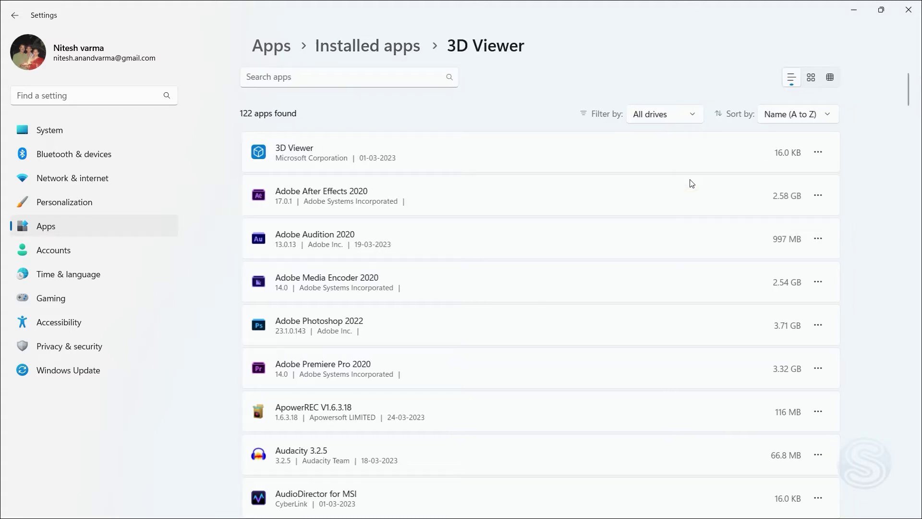
scroll(316, 302, "down", 6)
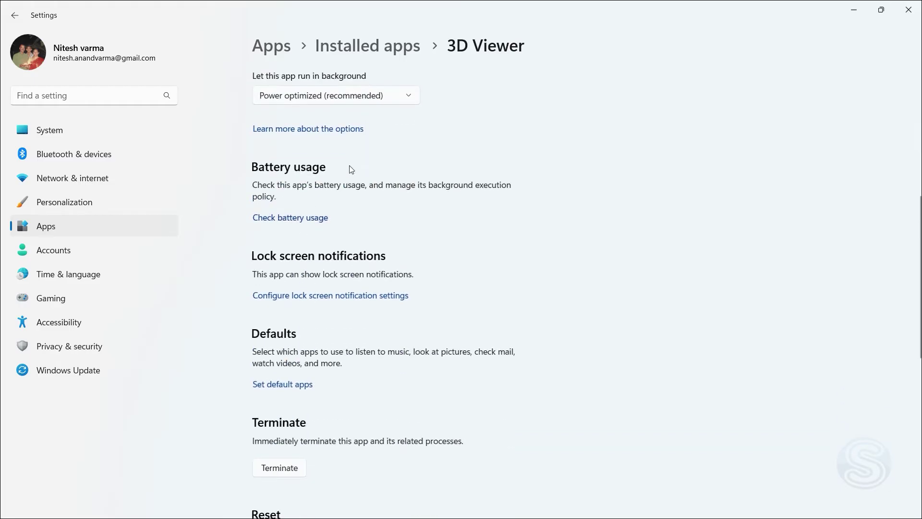
scroll(381, 160, "up", 3)
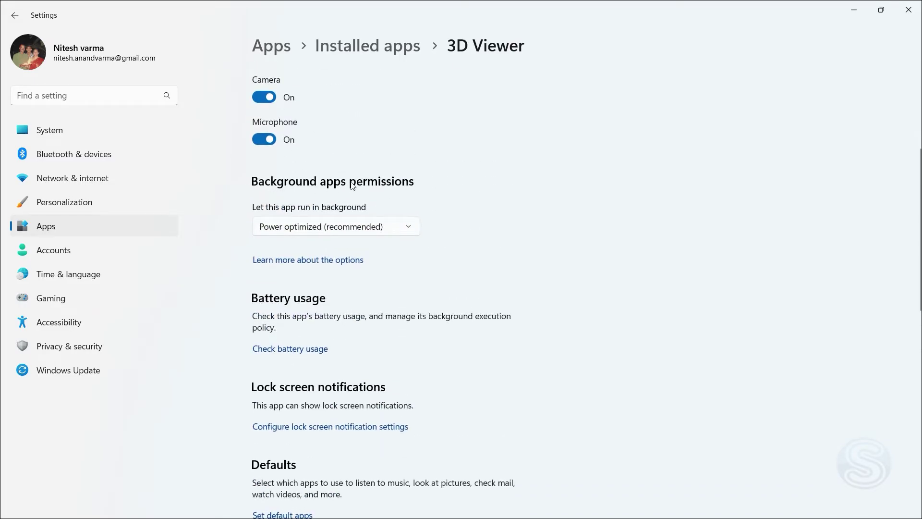
left_click(385, 227)
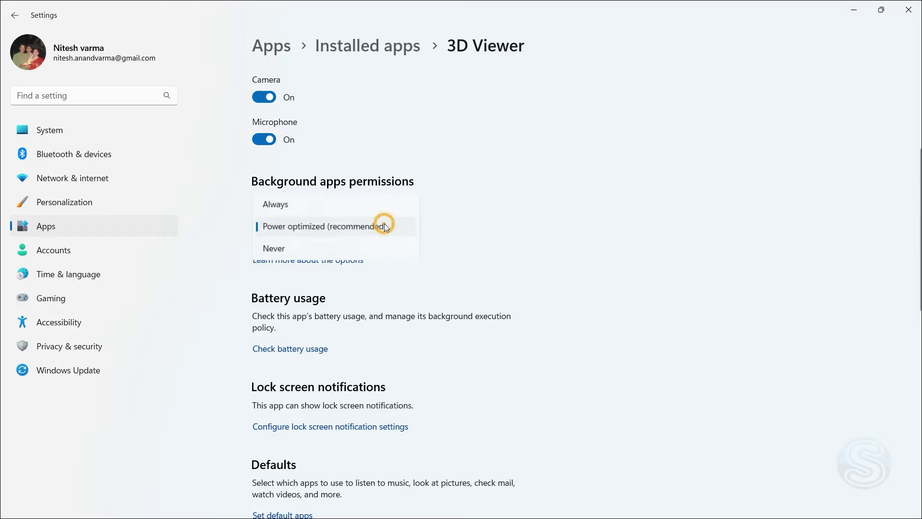
left_click(312, 250)
scroll(463, 190, "down", 2)
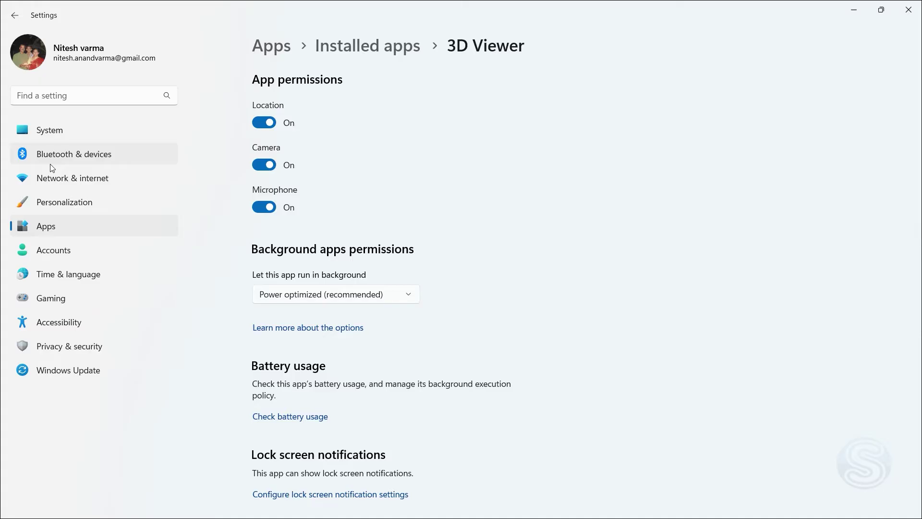
- Go to System > Power & battery and expand Battery usage to show per-app usage
left_click(49, 129)
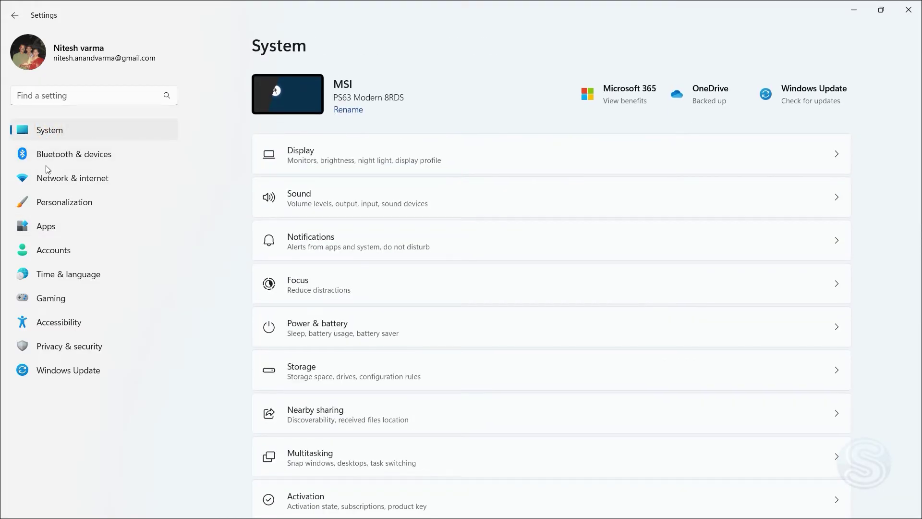
left_click(319, 327)
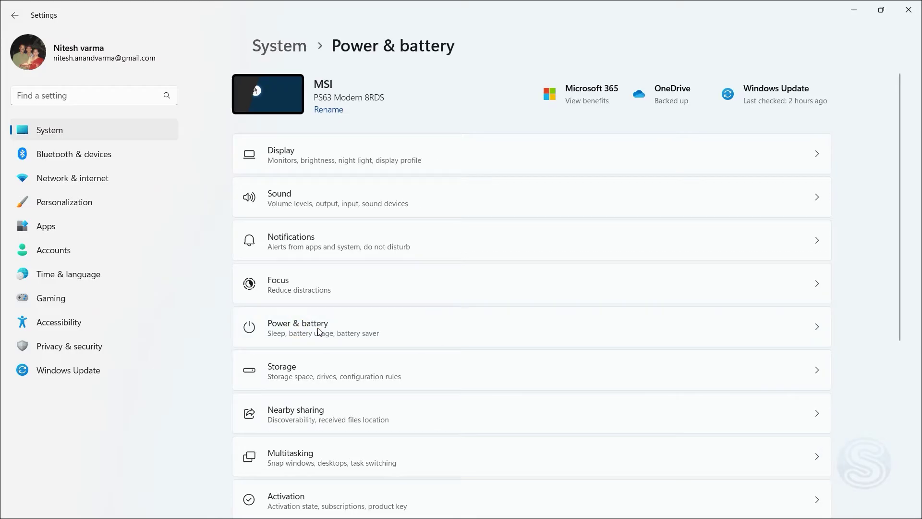
scroll(308, 307, "down", 3)
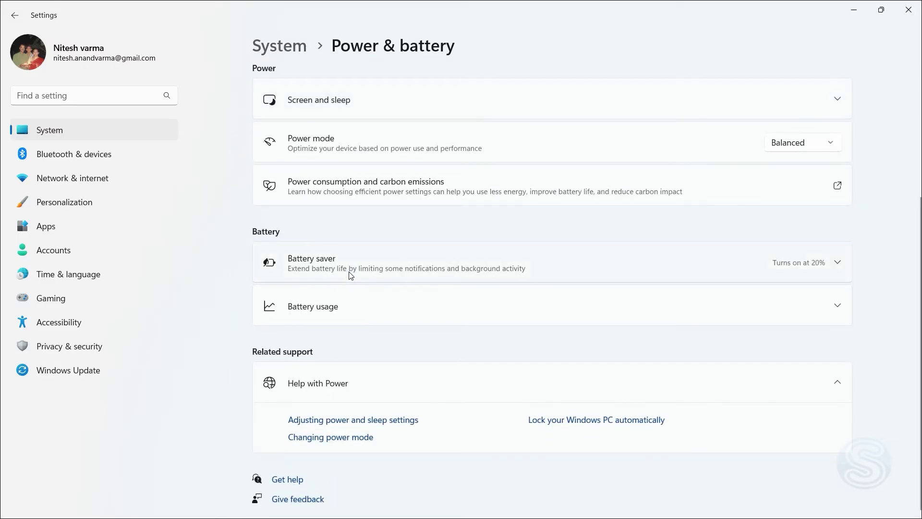
left_click(350, 309)
scroll(412, 309, "down", 5)
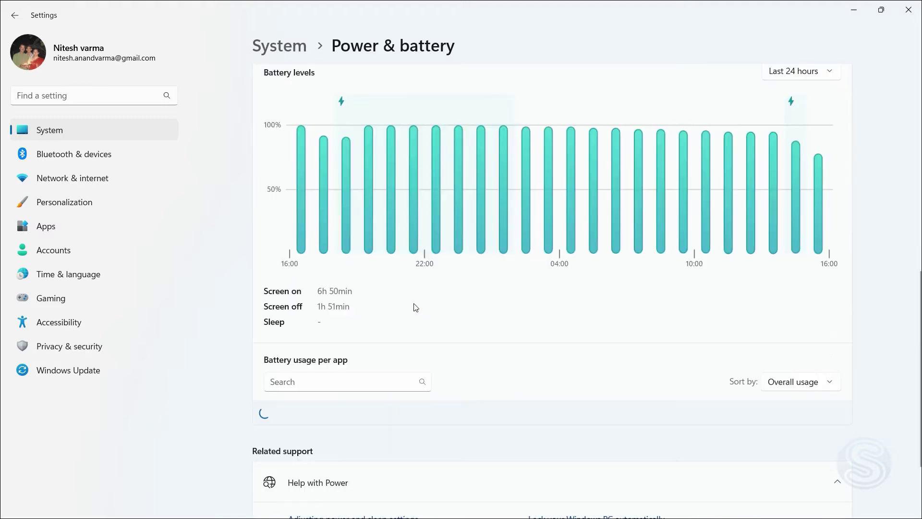
scroll(415, 303, "down", 6)
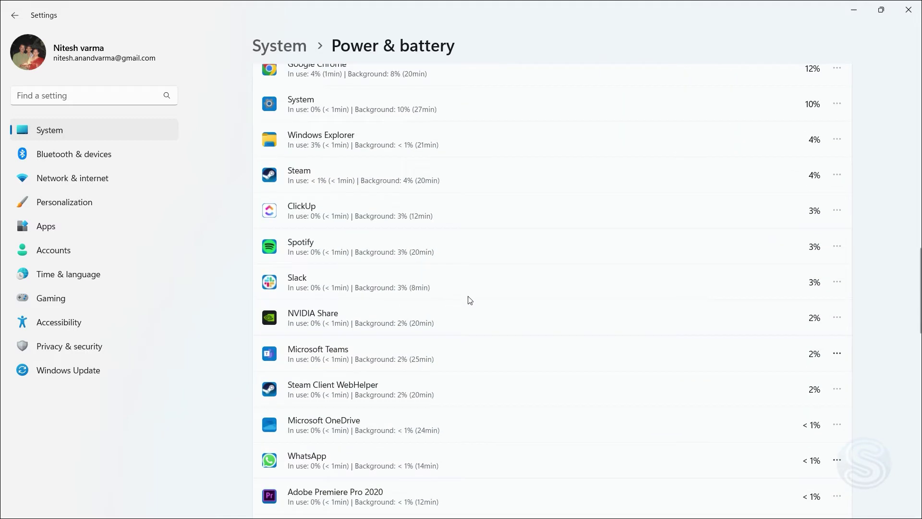
scroll(436, 232, "up", 3)
scroll(435, 232, "up", 1)
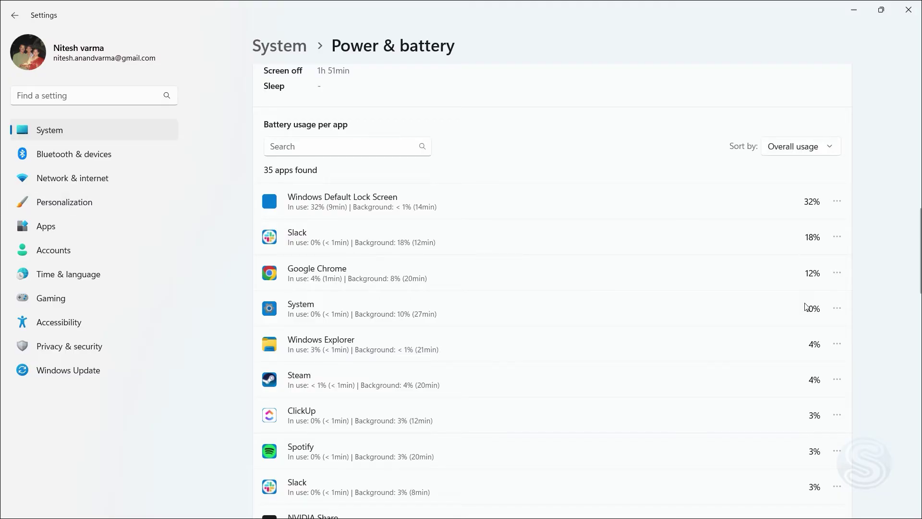
scroll(607, 358, "down", 5)
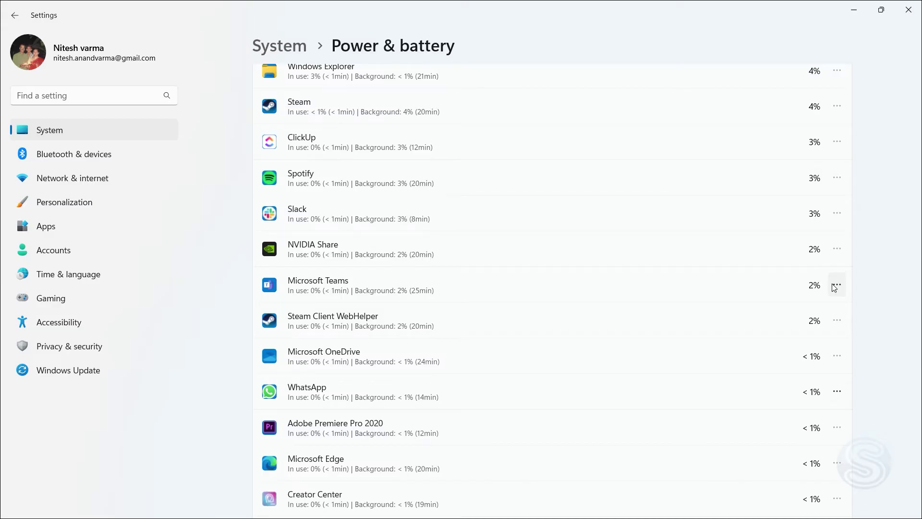
- Set Microsoft Teams' background running to Never, then minimize Settings
left_click(836, 285)
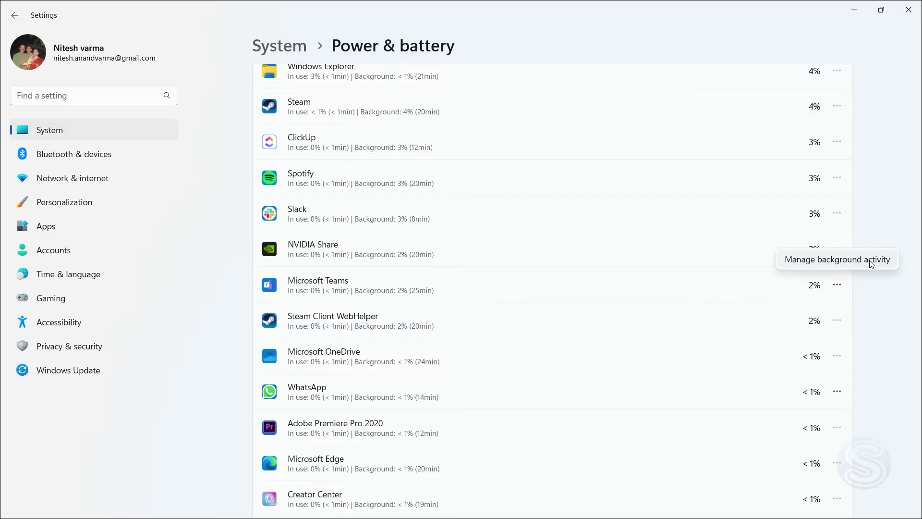
left_click(871, 264)
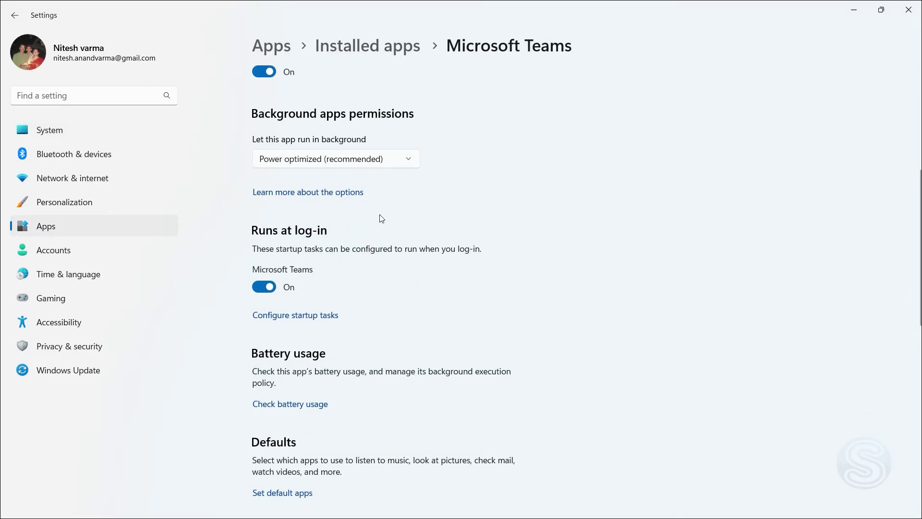
left_click(353, 160)
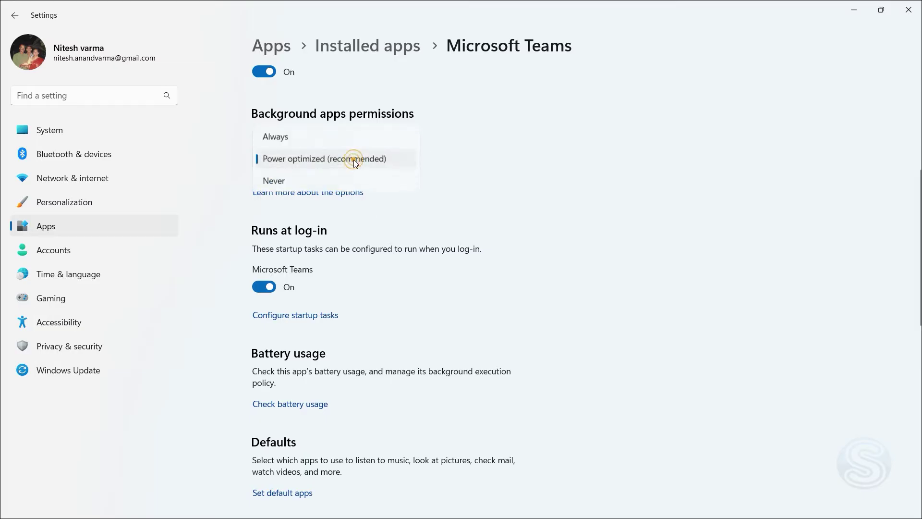
left_click(272, 183)
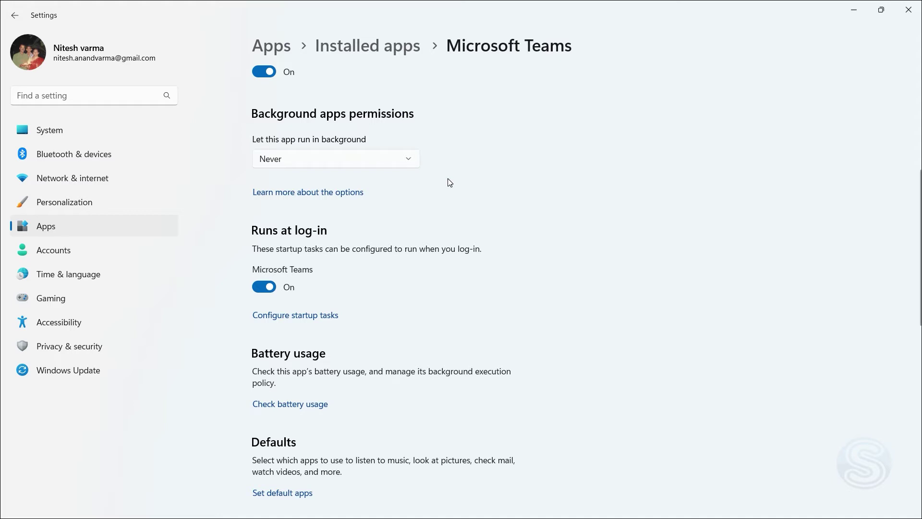
left_click(846, 10)
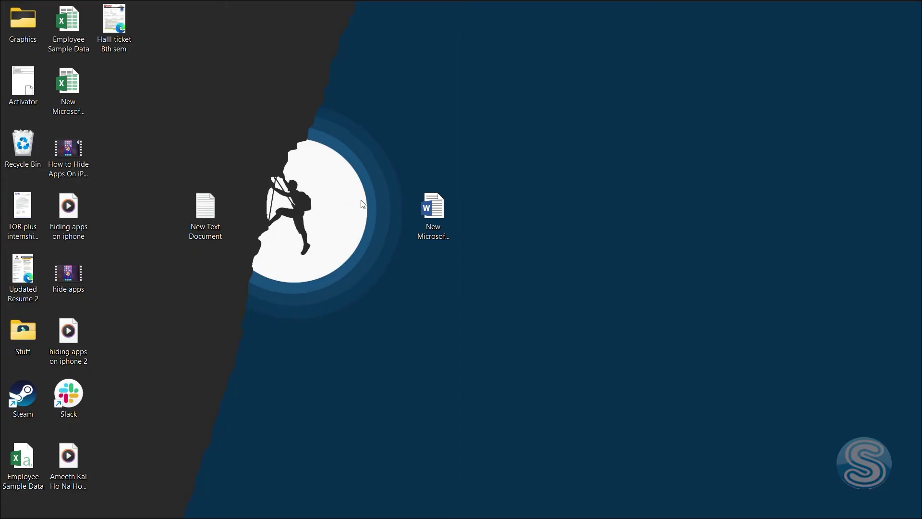
- Launch gpedit.msc from the Run dialog and move the policy editor window rightward
key("super+r")
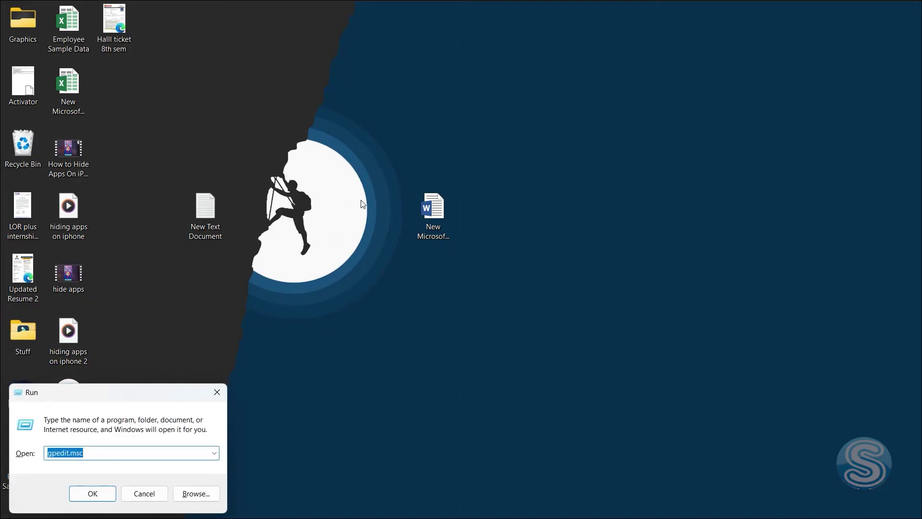
left_click(102, 457)
left_click(88, 498)
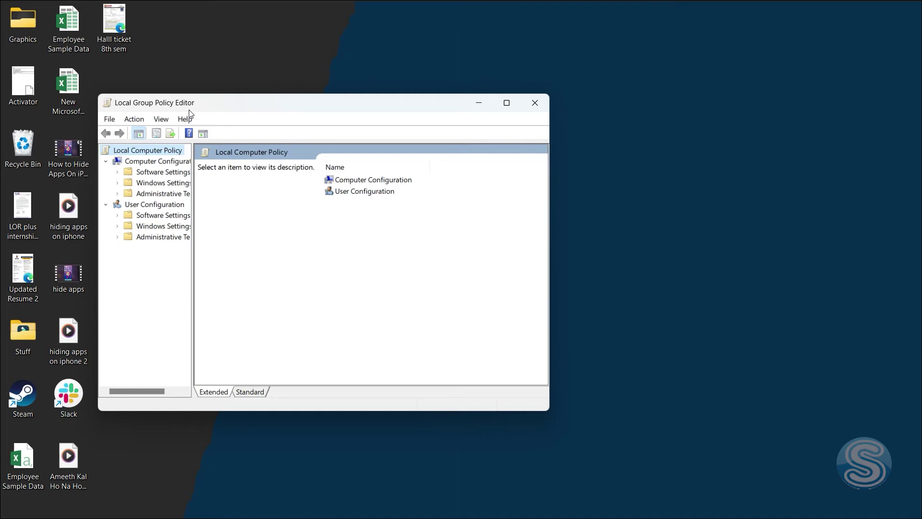
left_click_drag(210, 107, 482, 84)
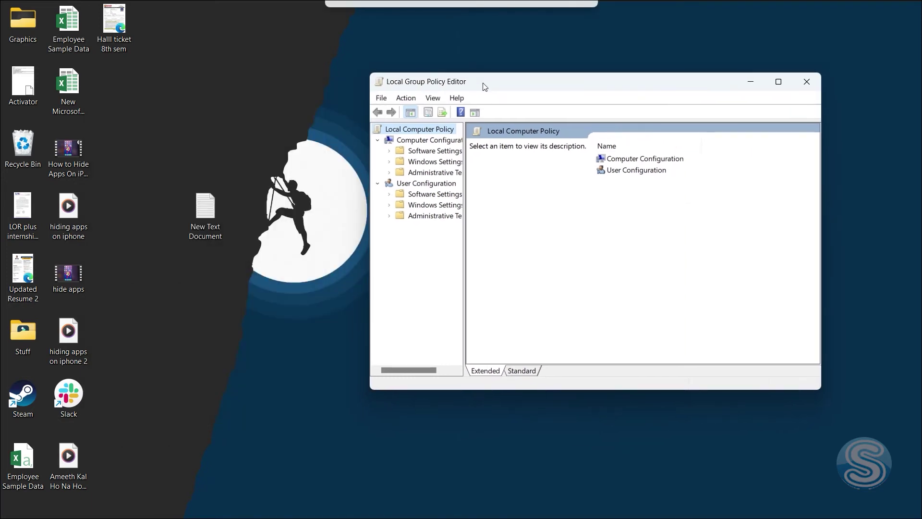
double_click(207, 214)
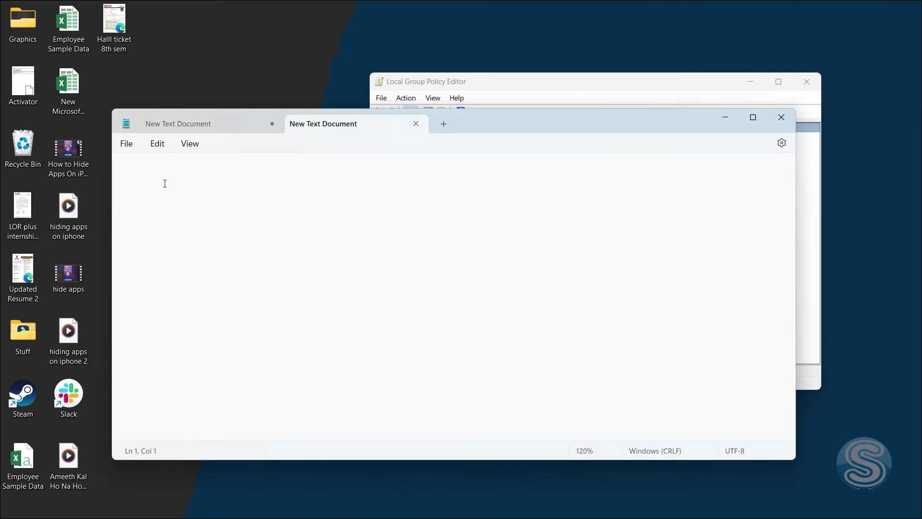
left_click(140, 123)
left_click_drag(342, 183, 116, 175)
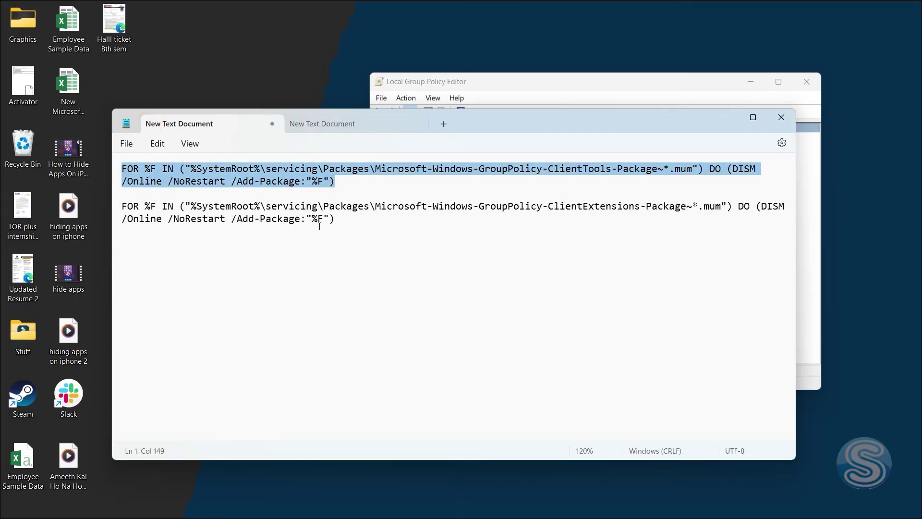
mouse_move(342, 220)
left_mouse_down()
mouse_move(278, 219)
mouse_move(356, 220)
left_mouse_up()
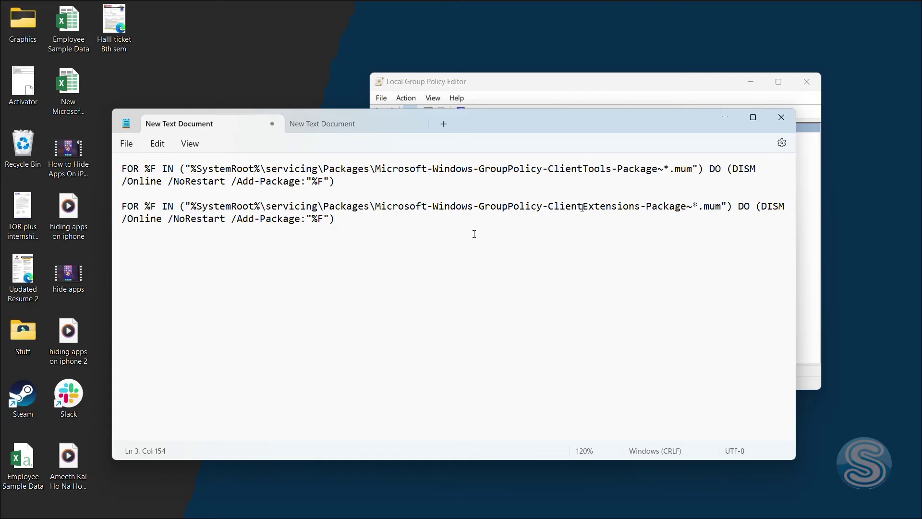
left_click(724, 119)
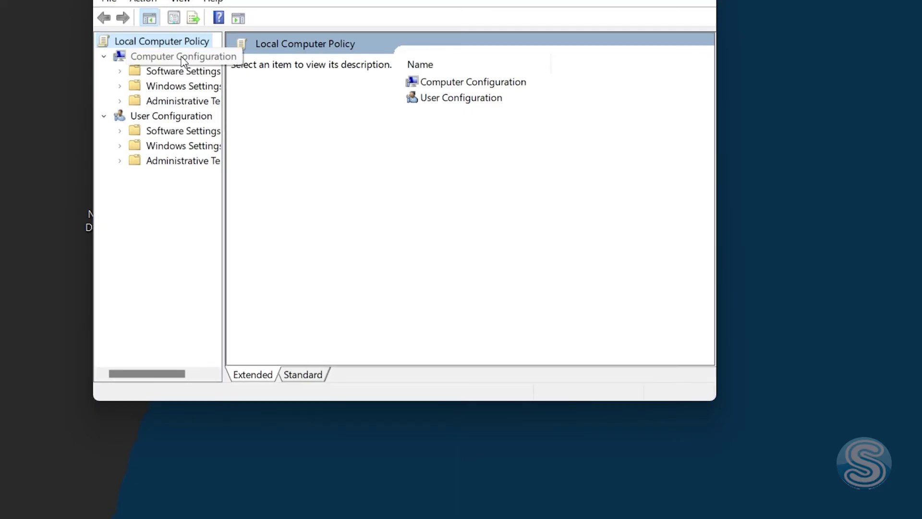
- Navigate to Administrative Templates > Windows Components > App Privacy and select 'Let Windows apps run in the background'
left_click(183, 59)
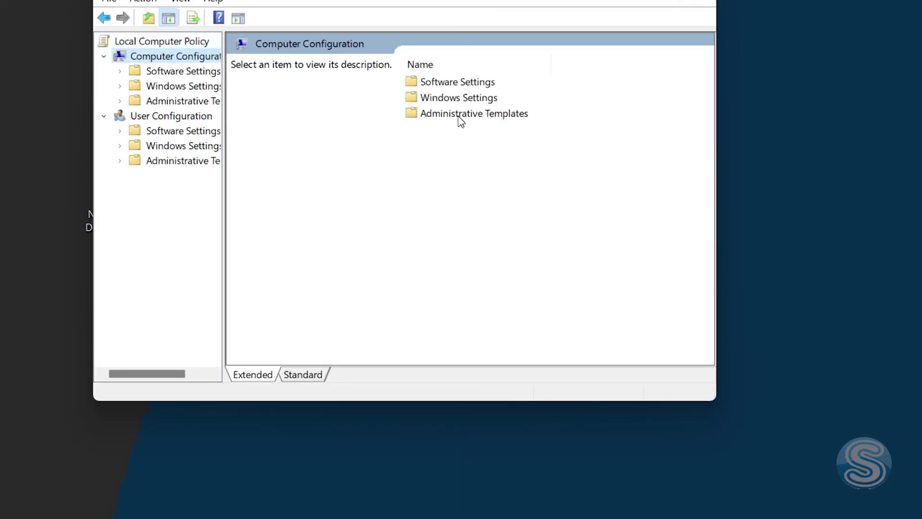
double_click(460, 115)
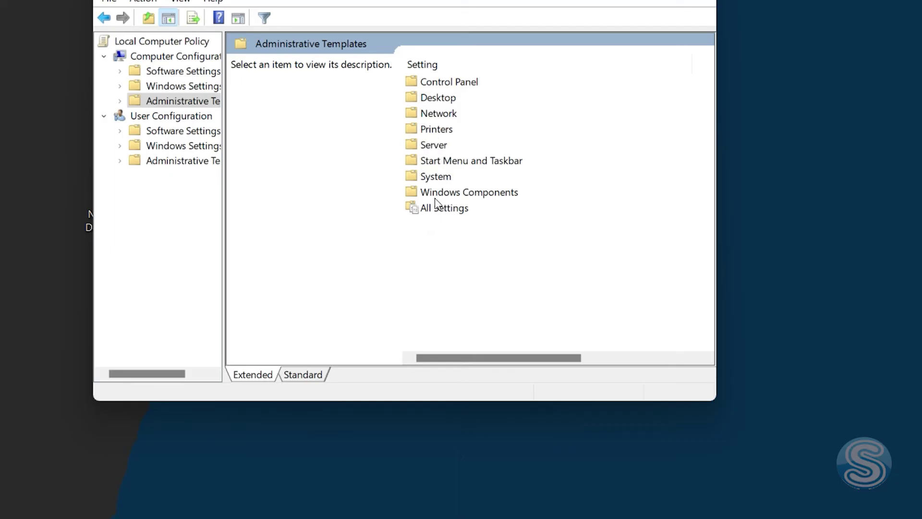
double_click(443, 195)
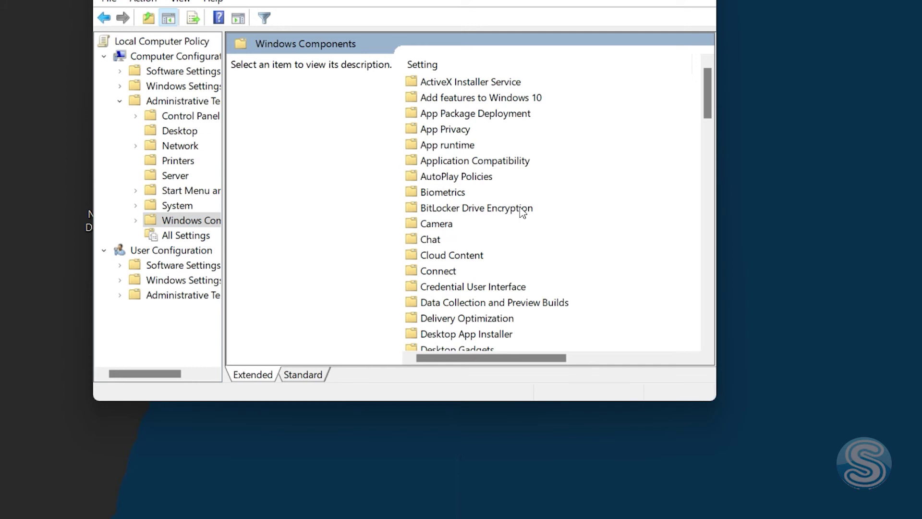
double_click(452, 131)
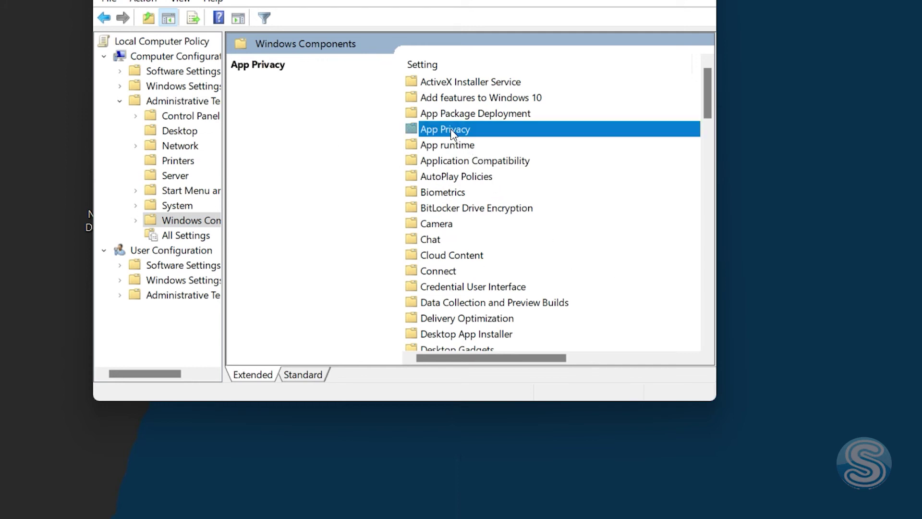
scroll(425, 212, "down", 3)
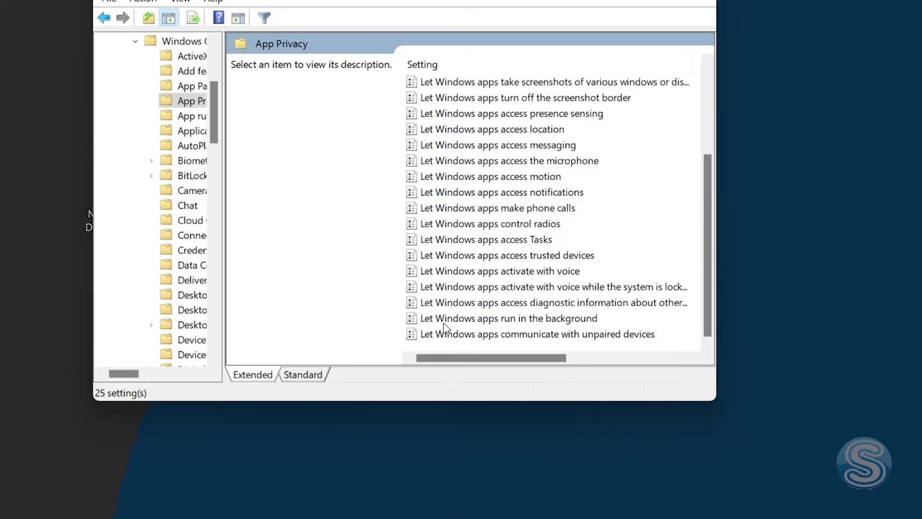
left_click(484, 324)
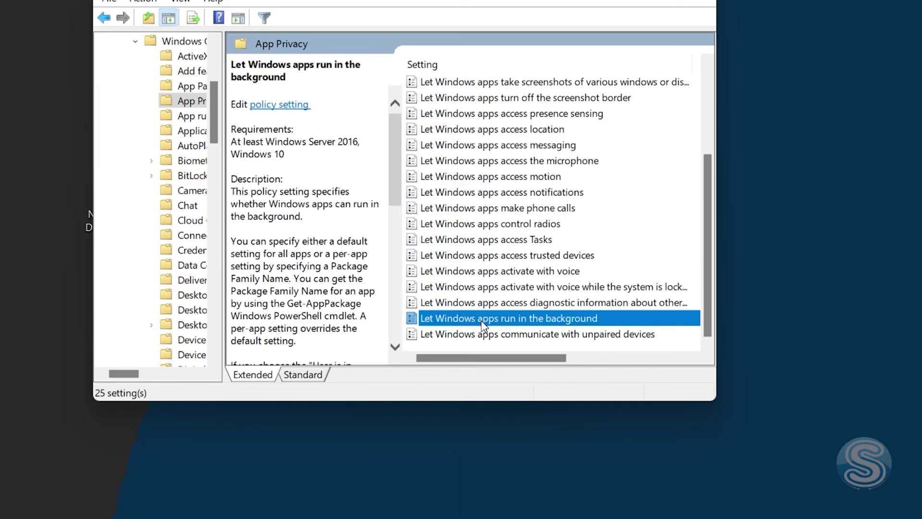
- Switch 'Let Windows apps run in the background' to Disabled, apply it, and close the dialog
double_click(483, 324)
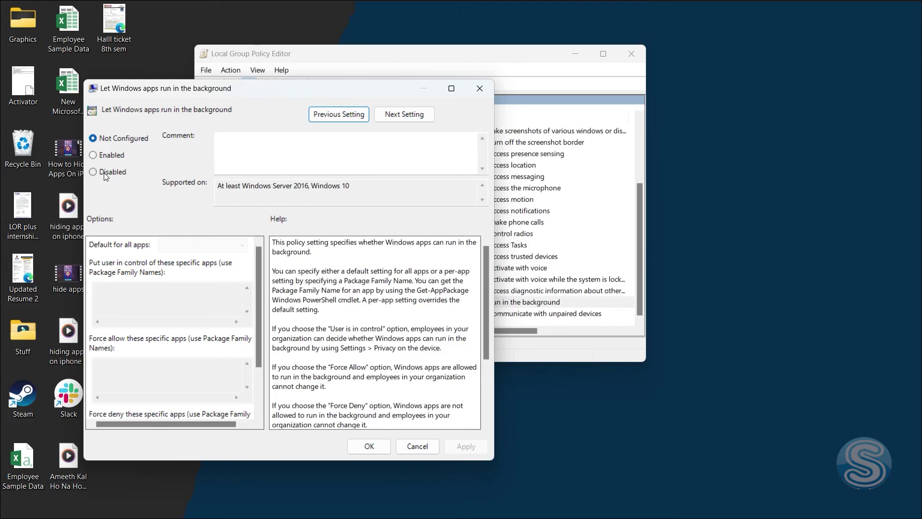
left_click(105, 174)
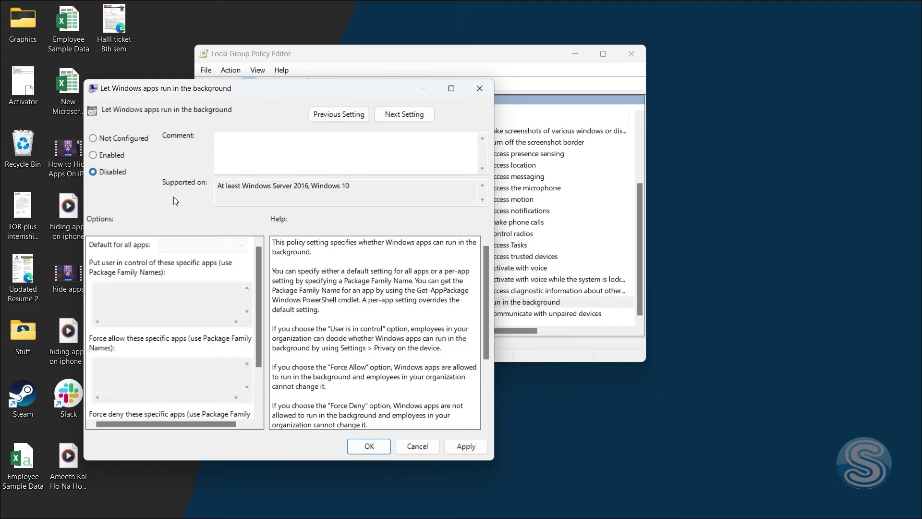
left_click(465, 446)
left_click(368, 446)
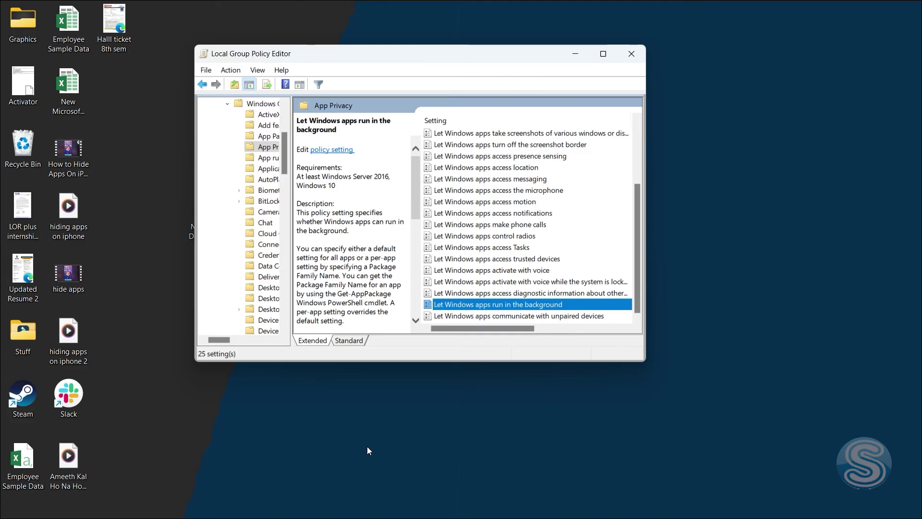
- Close the Group Policy Editor and scroll the Sysprobs article down to Disable Fast Startup
left_click(630, 54)
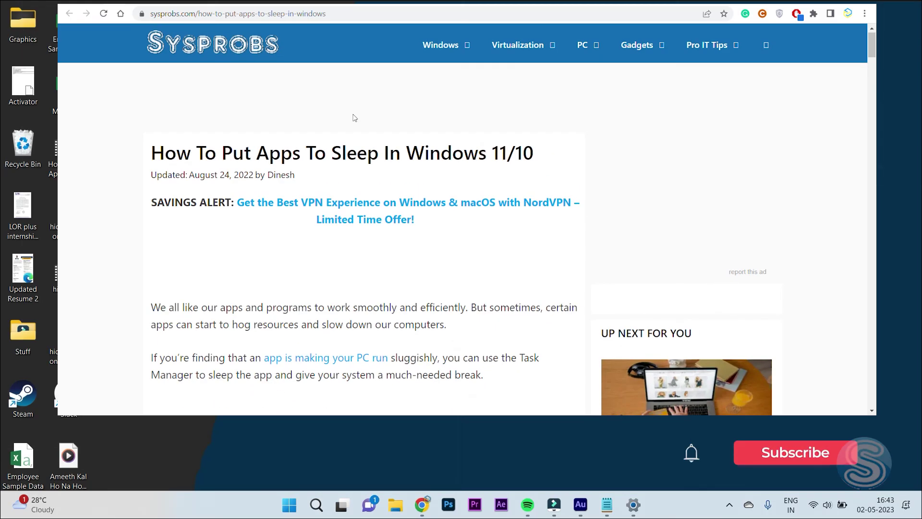
scroll(355, 117, "down", 12)
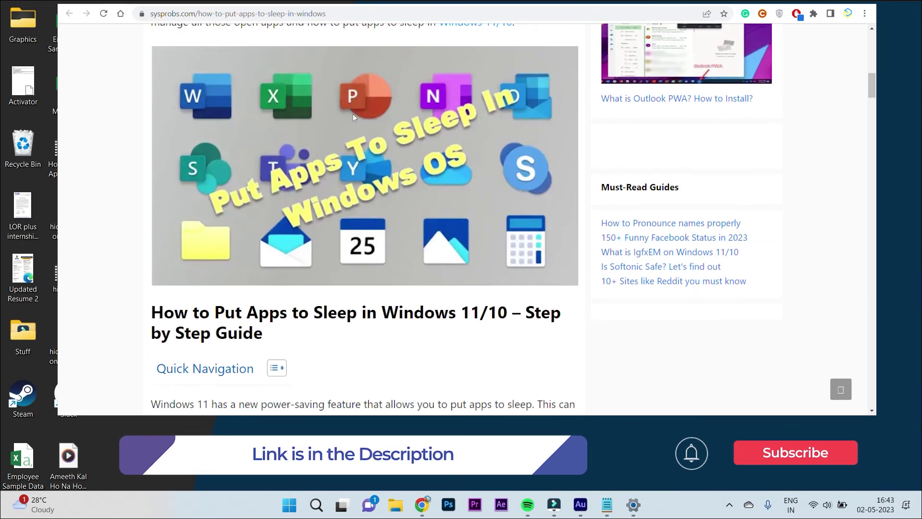
scroll(354, 117, "down", 12)
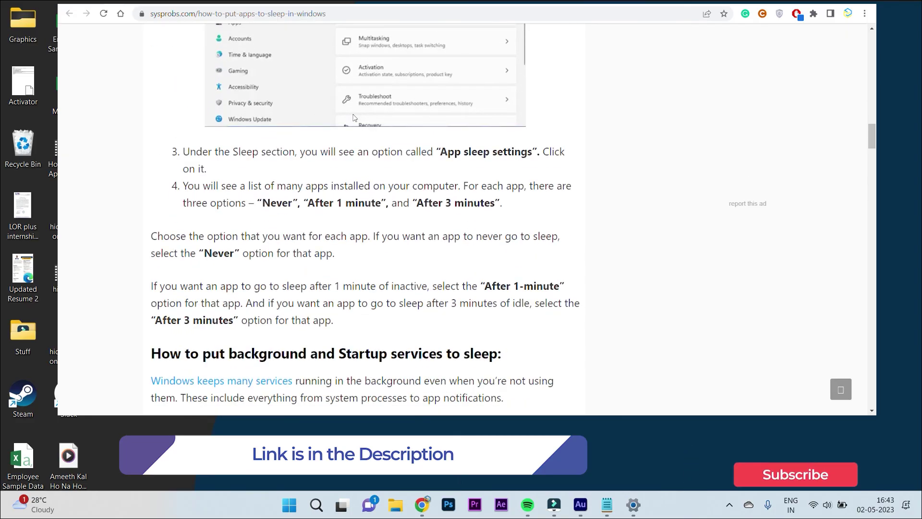
scroll(353, 118, "down", 12)
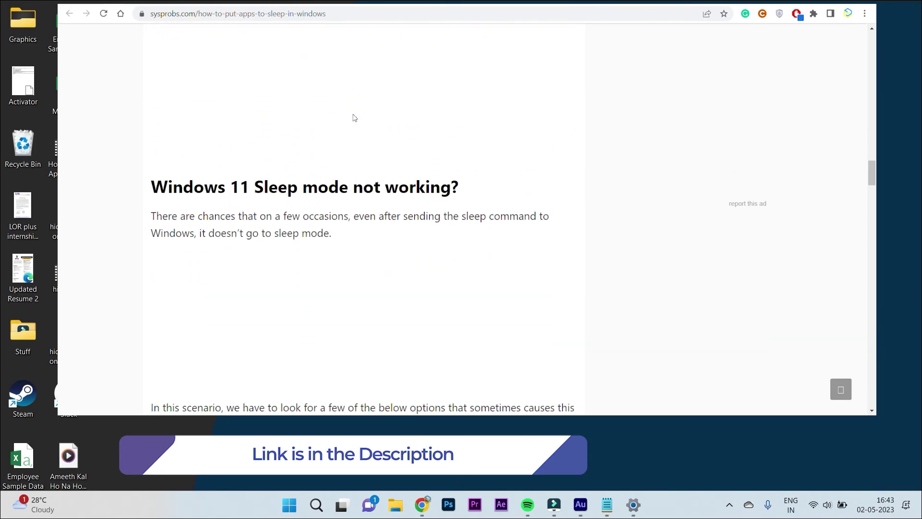
scroll(354, 118, "down", 12)
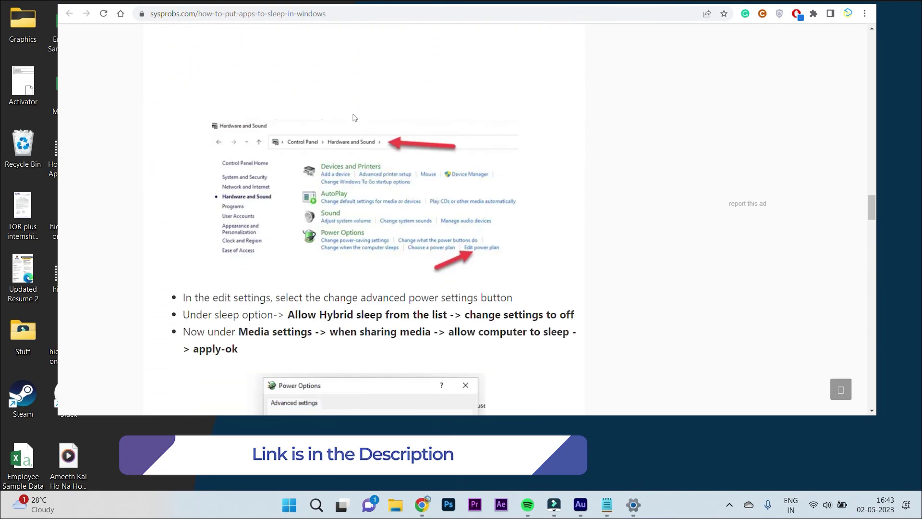
scroll(354, 118, "down", 8)
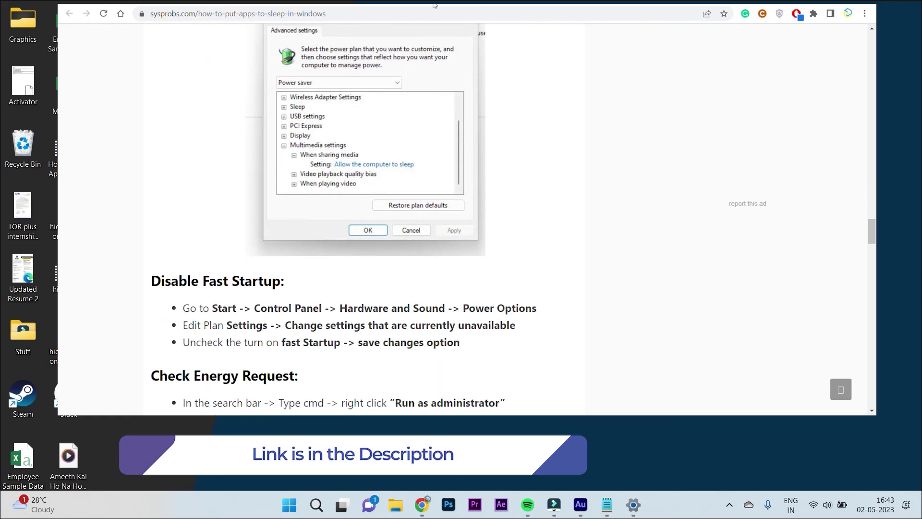